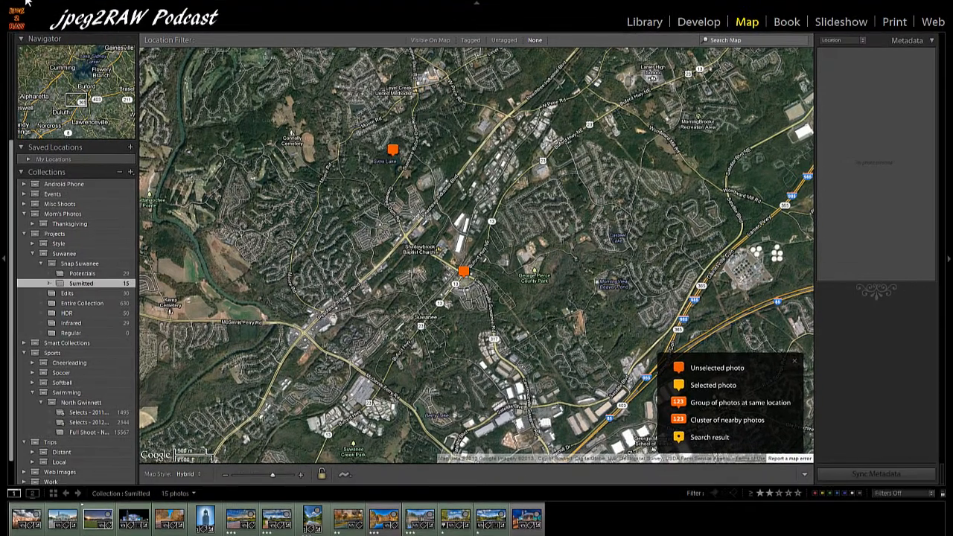
- Open the Identity Plate Setup editor and switch to a styled text identity plate
left_click(59, 8)
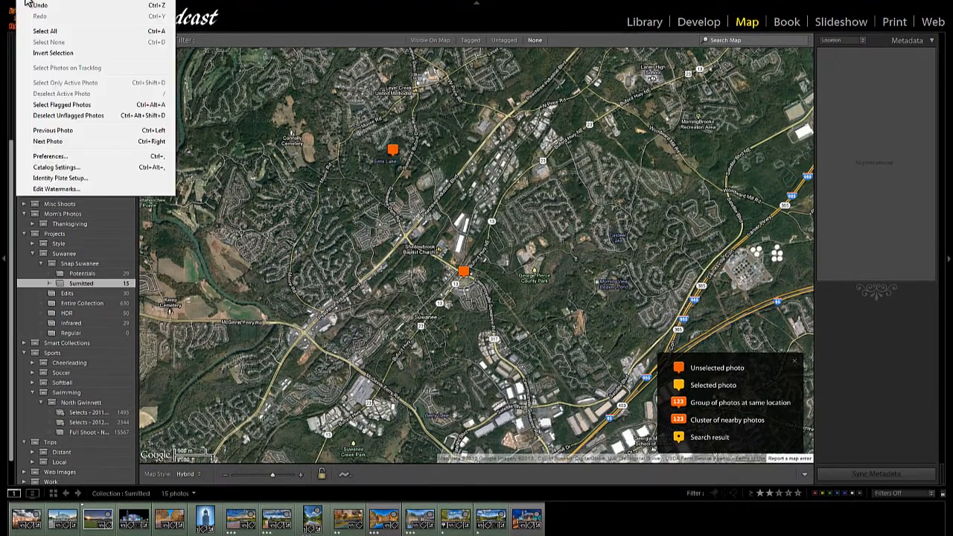
left_click(58, 179)
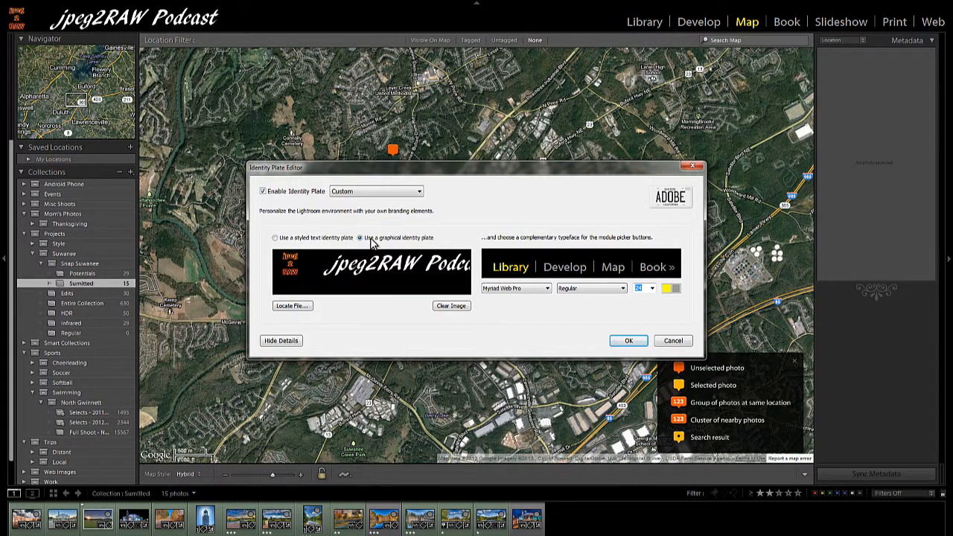
left_click(276, 237)
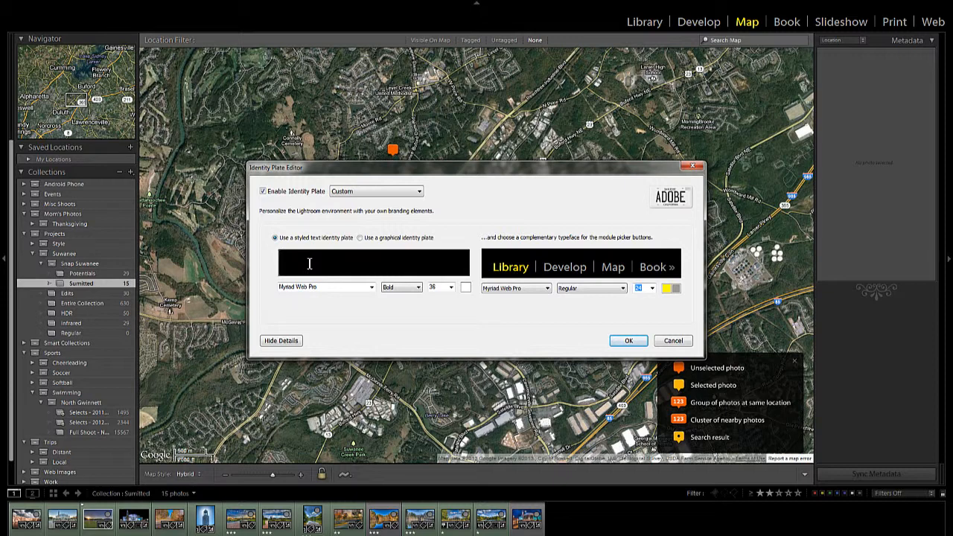
- Enter the identity plate text as 'Photography by' followed by the photographer's full name
type("Photo")
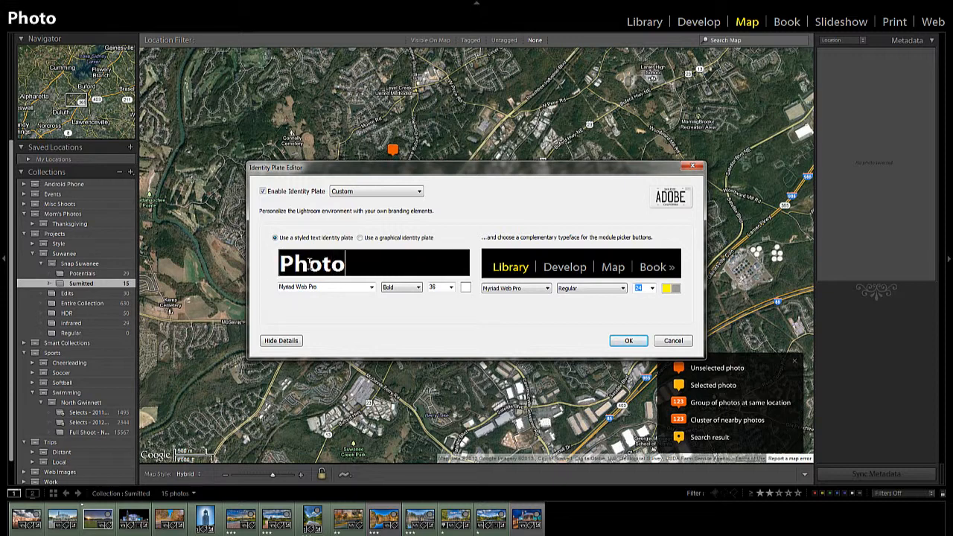
type("graphy")
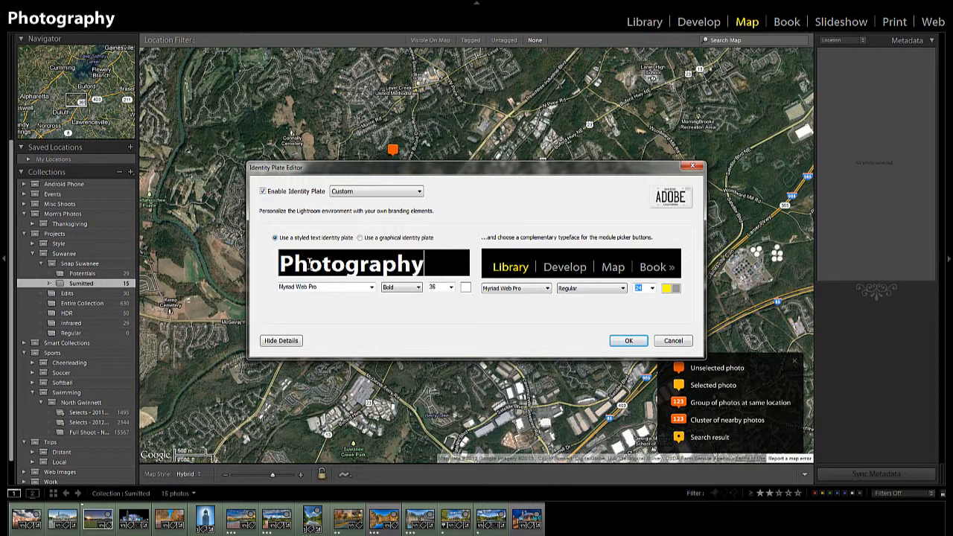
type(" by Mike")
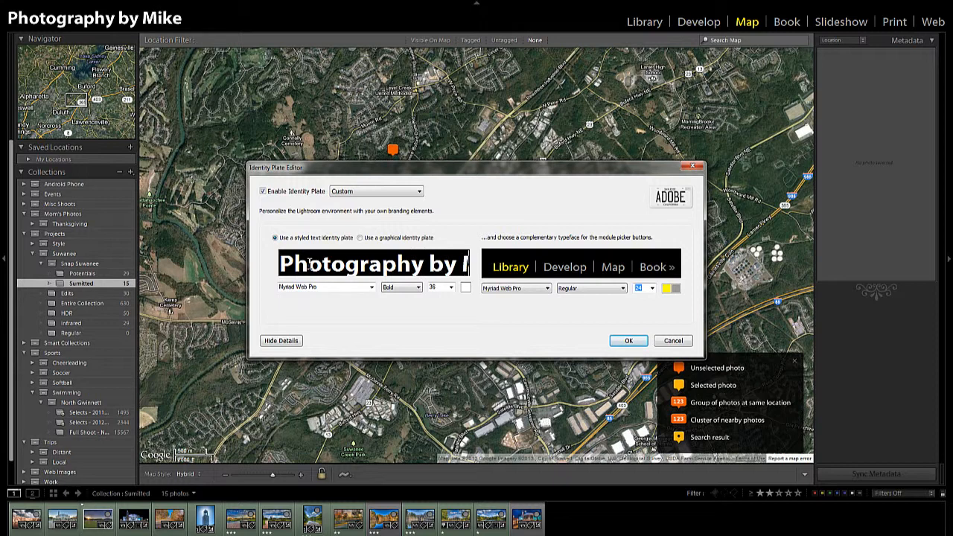
type(" Howard")
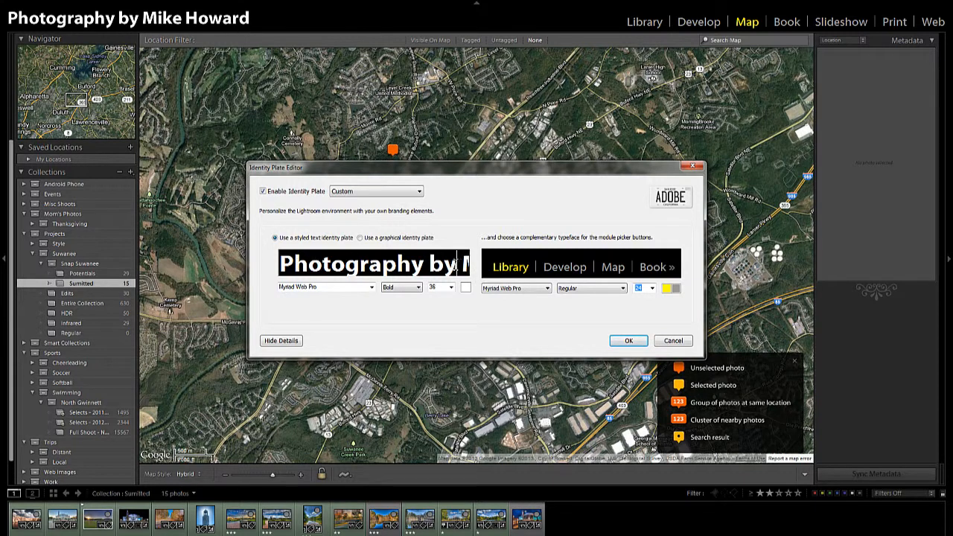
- Select the words 'Photography by' and set their style to Italic
left_click_drag(457, 264, 269, 265)
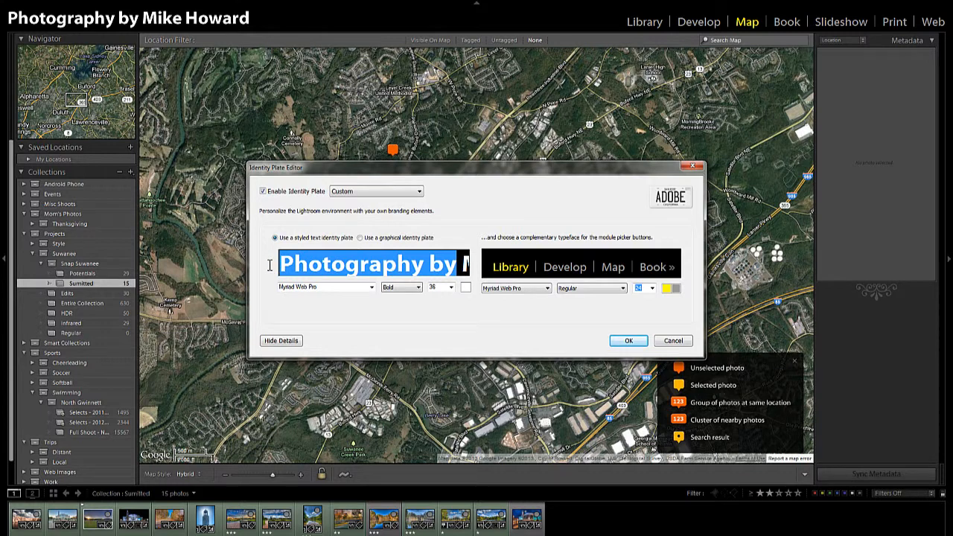
left_click(419, 290)
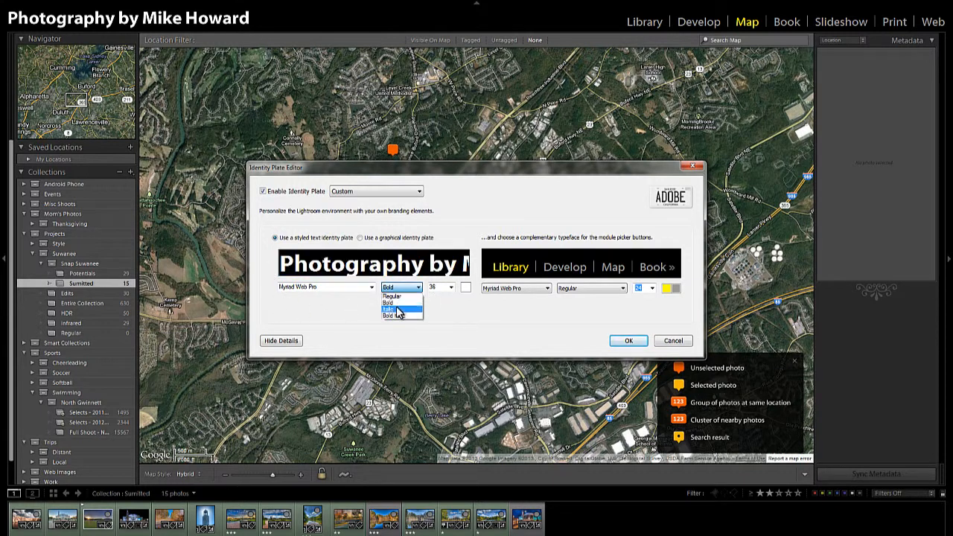
left_click(401, 305)
- Set the font size of the 'Photography by' text to 18
left_click(450, 287)
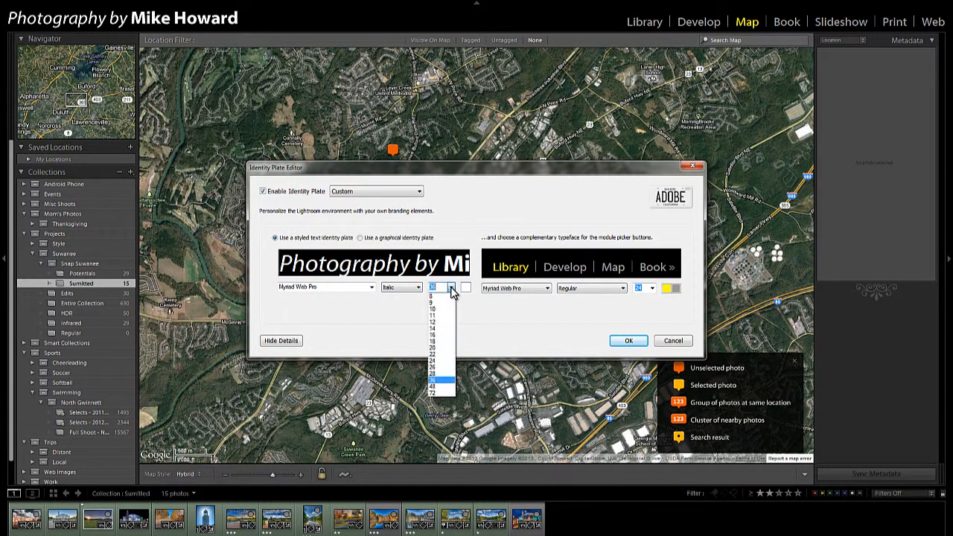
left_click(437, 322)
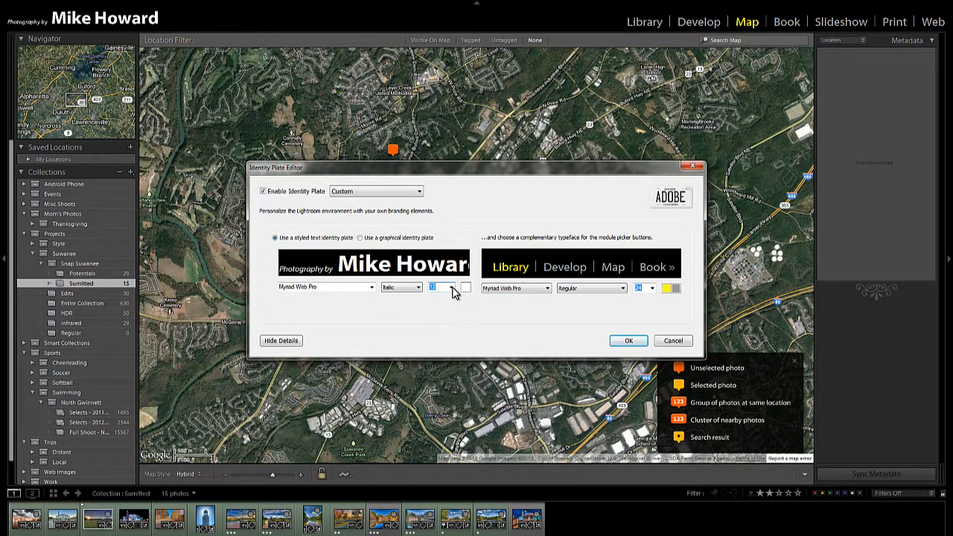
left_click(451, 289)
left_click(437, 334)
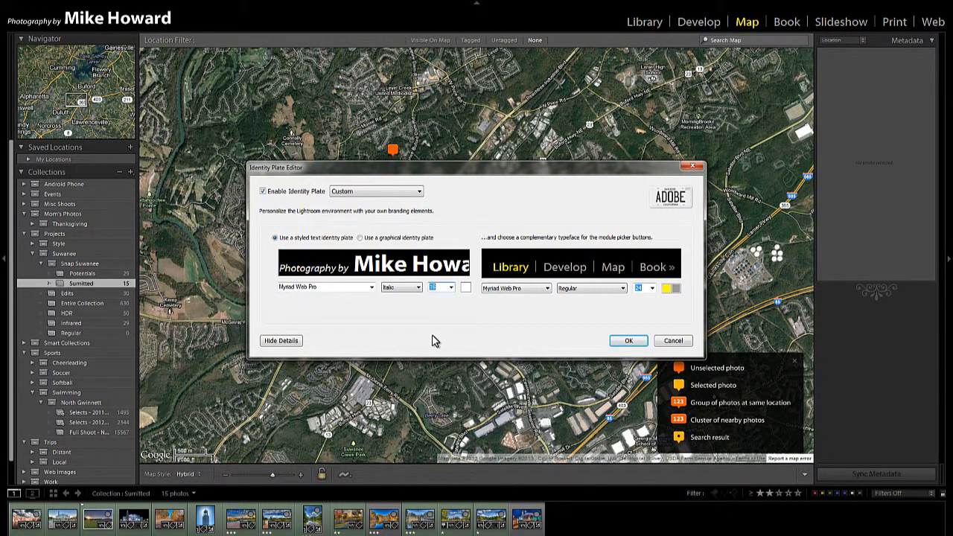
left_click(451, 287)
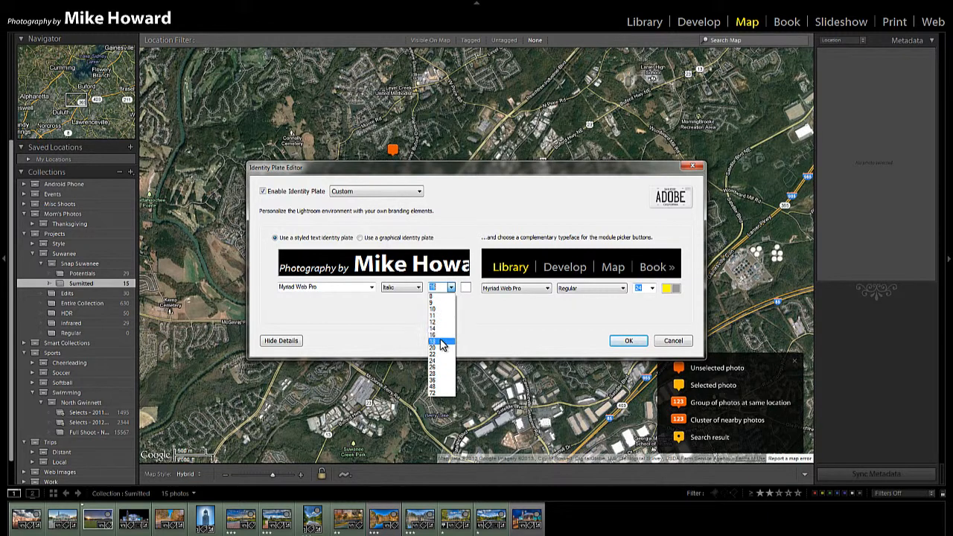
left_click(440, 344)
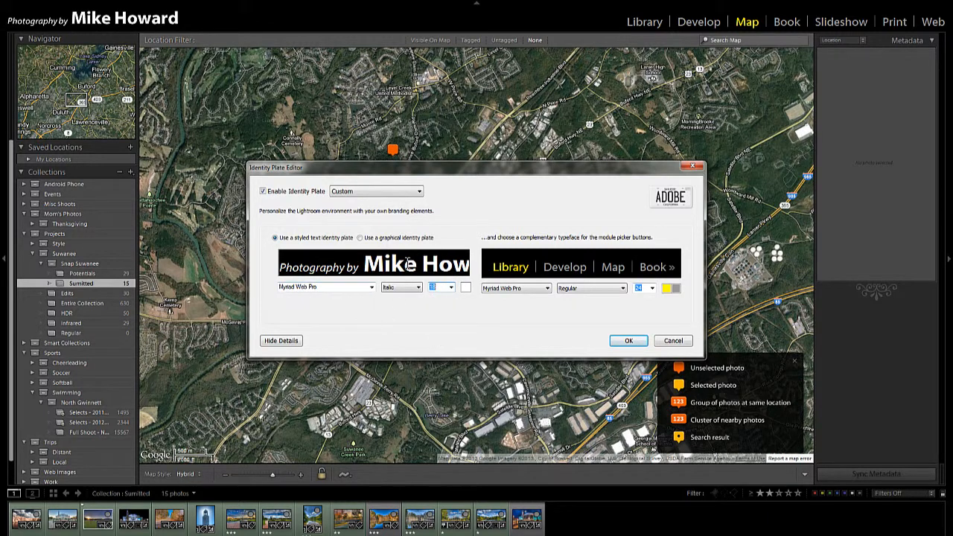
- Select the name portion of the identity plate text and change its font to Nueva Std
left_click(364, 269)
key("shift+End")
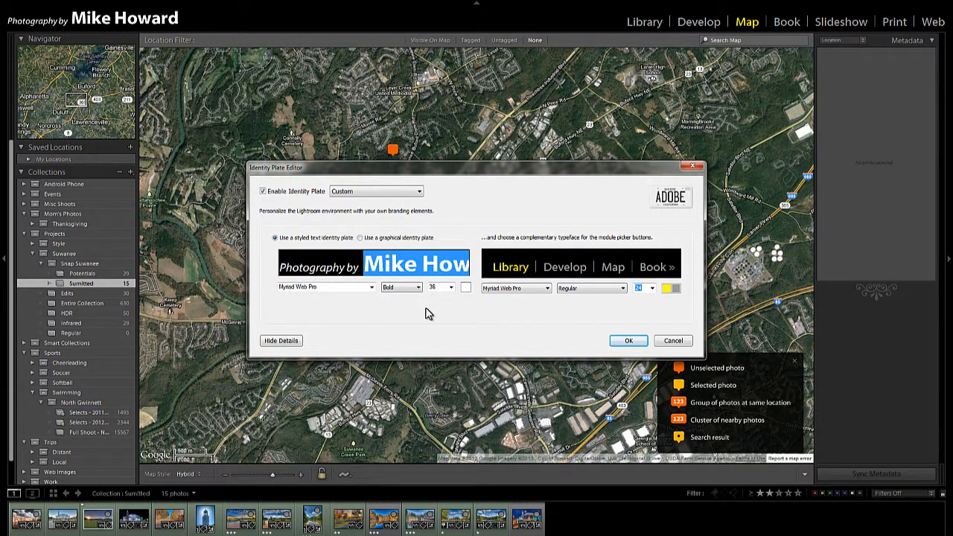
left_click(371, 288)
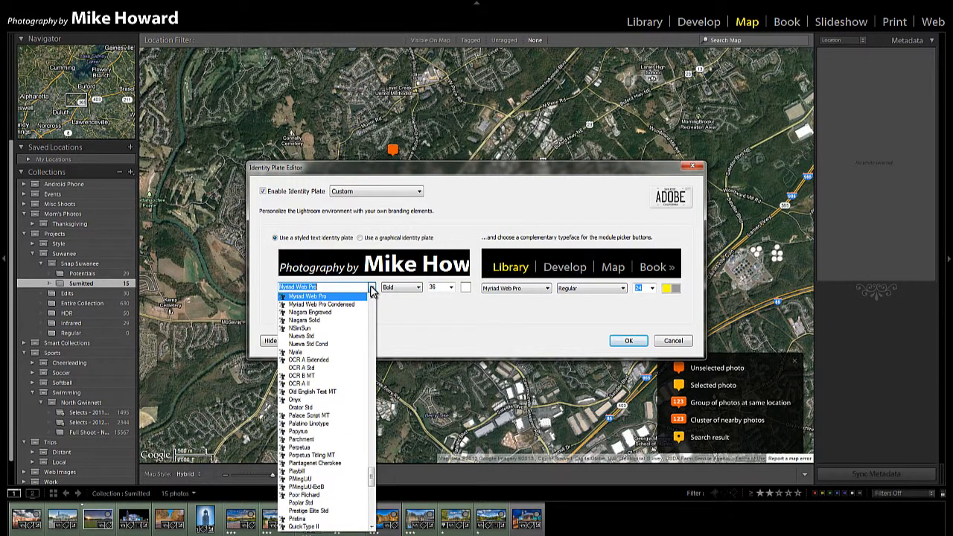
left_click(372, 289)
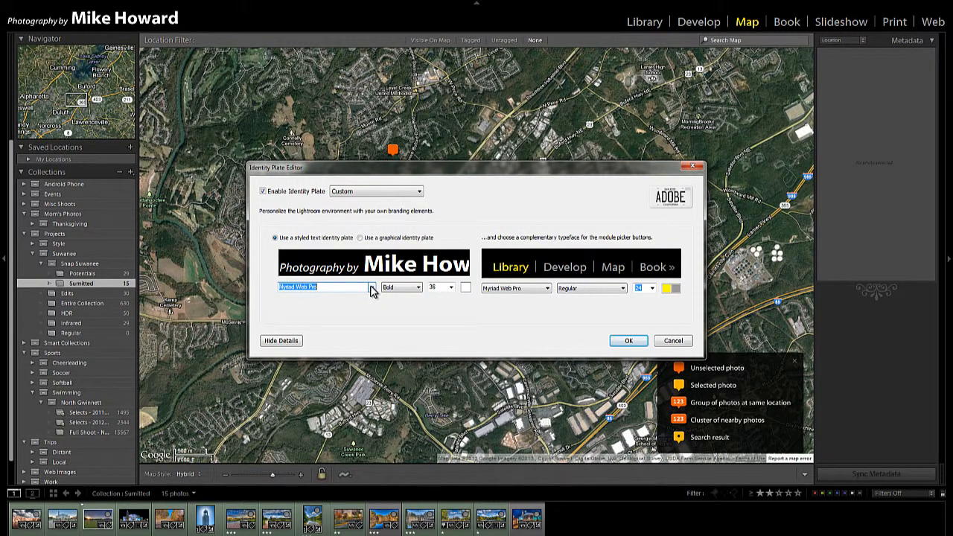
key("Down")
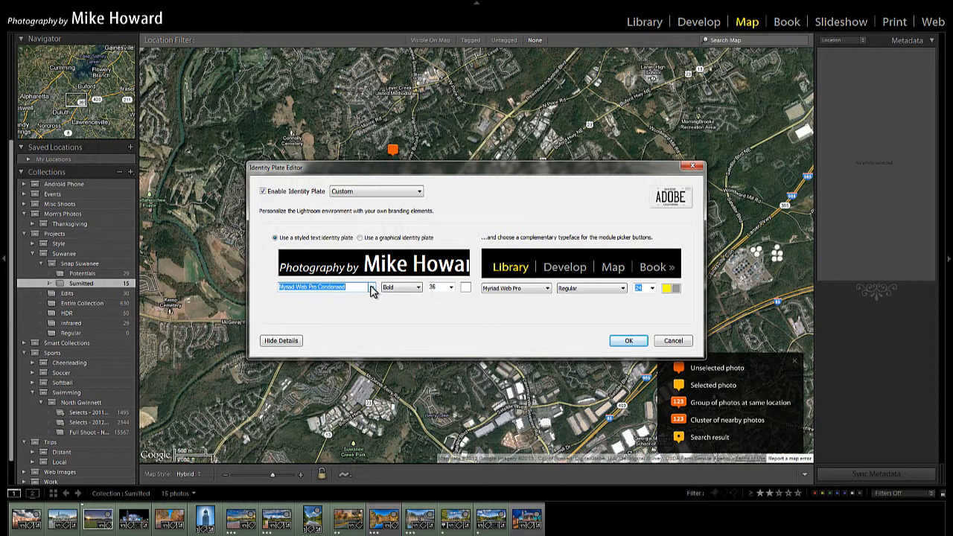
key("Down")
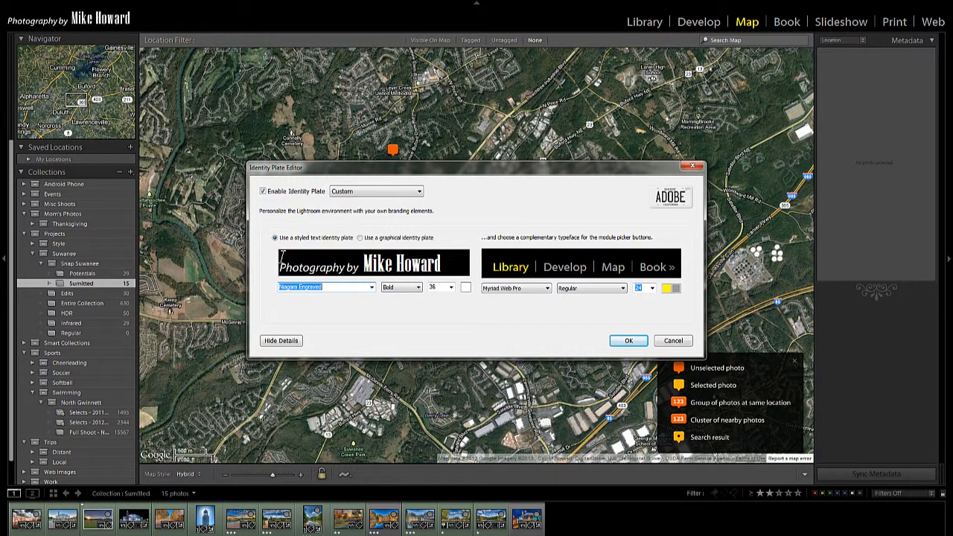
key("Down")
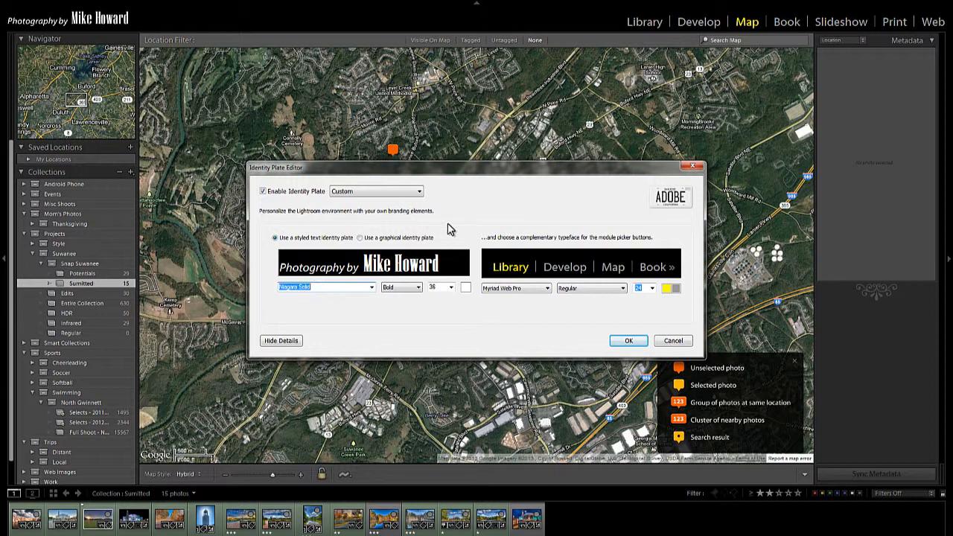
key("Down")
key("Down")
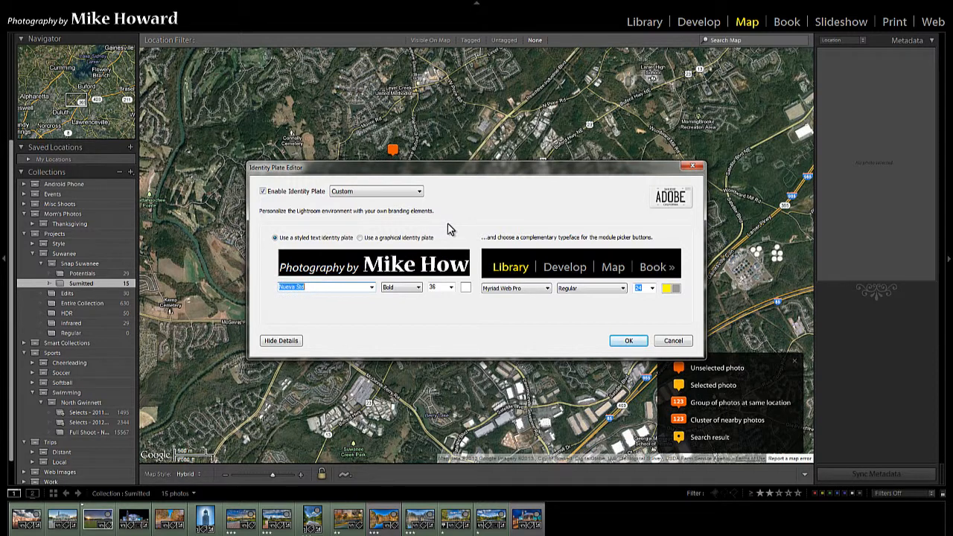
key("Down")
key("Up")
- Save the identity plate as a new preset named with the photographer's name plus '-2'
left_click(419, 193)
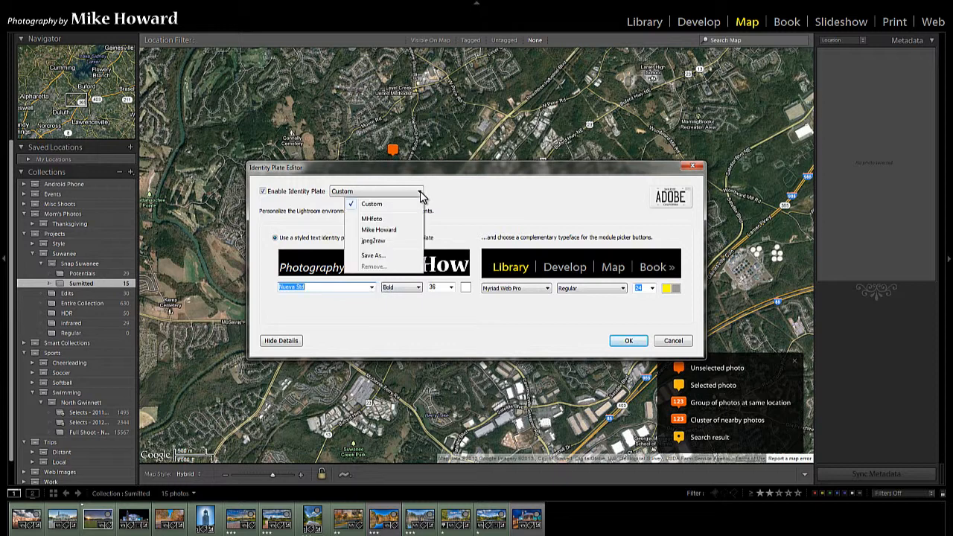
left_click(390, 256)
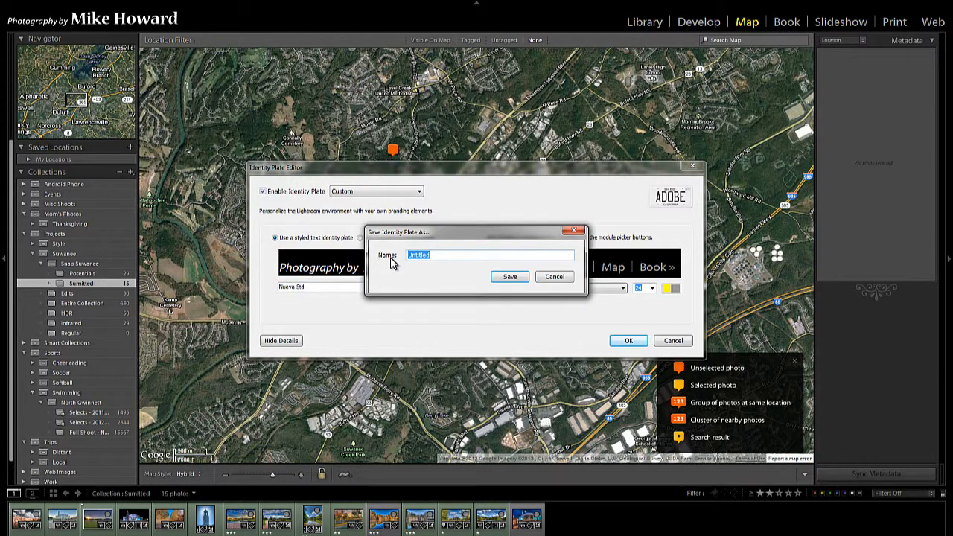
type("Mike Howard-2")
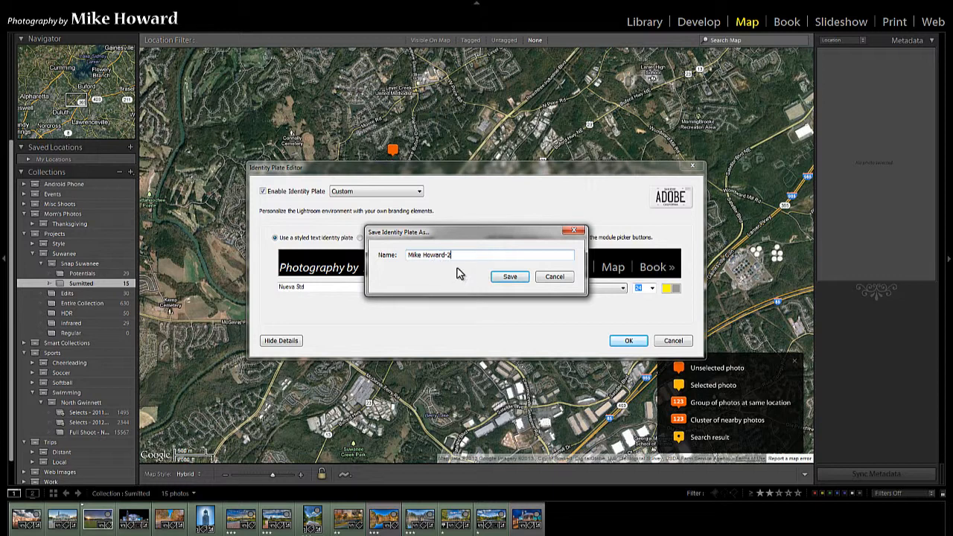
key("BackSpace")
type("2")
left_click(510, 278)
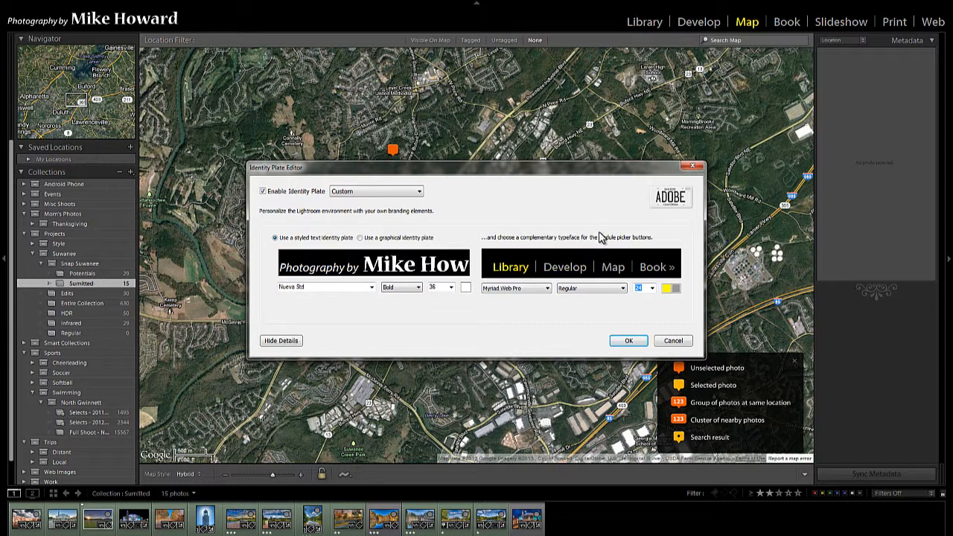
- Try Bold and Italic styles for the module picker typeface, returning it to Regular
left_click(622, 289)
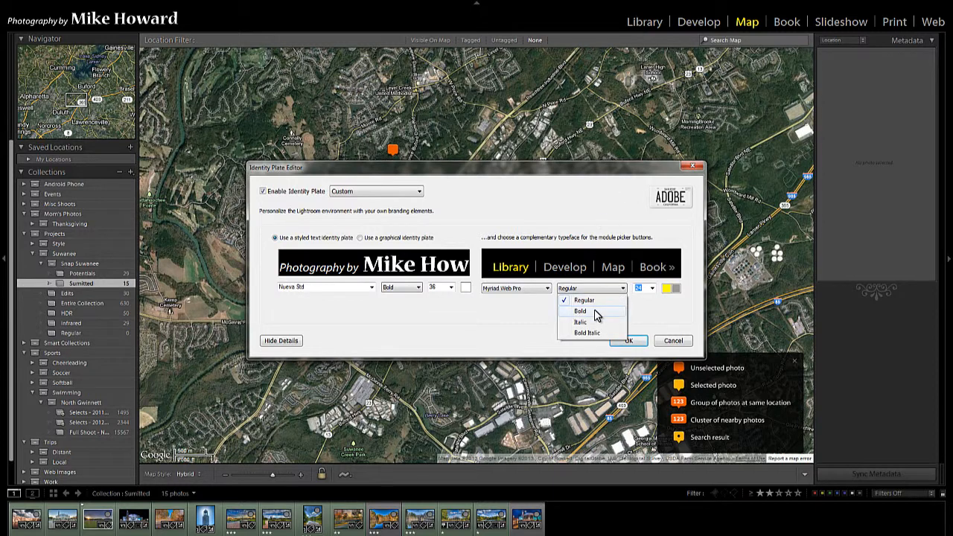
left_click(596, 313)
left_click(623, 289)
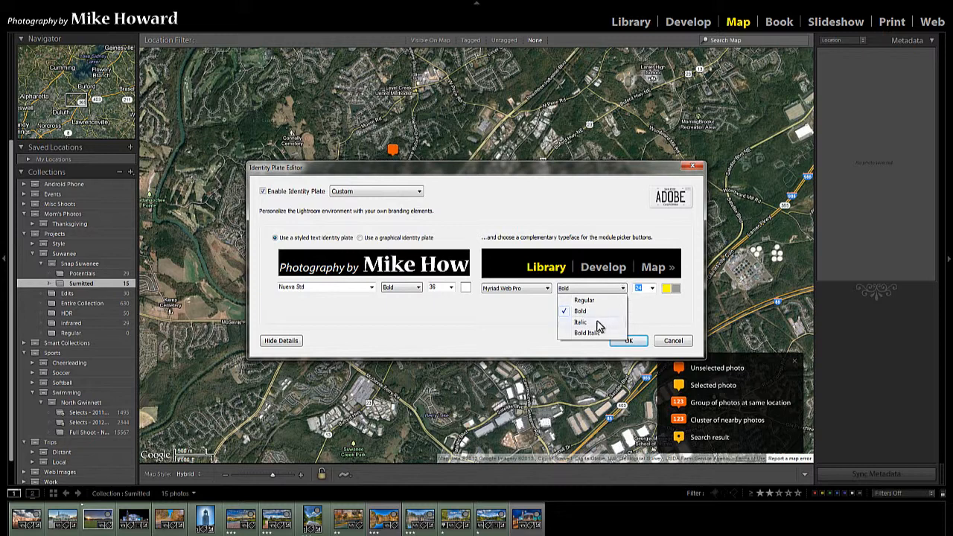
left_click(599, 324)
left_click(622, 289)
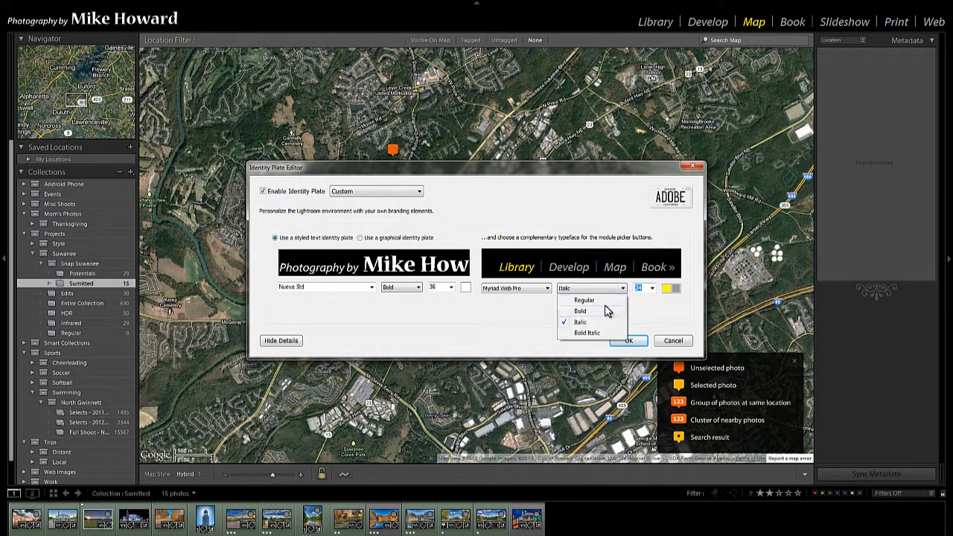
left_click(594, 300)
- Try larger and smaller module picker font sizes, ending back at 24
left_click(652, 288)
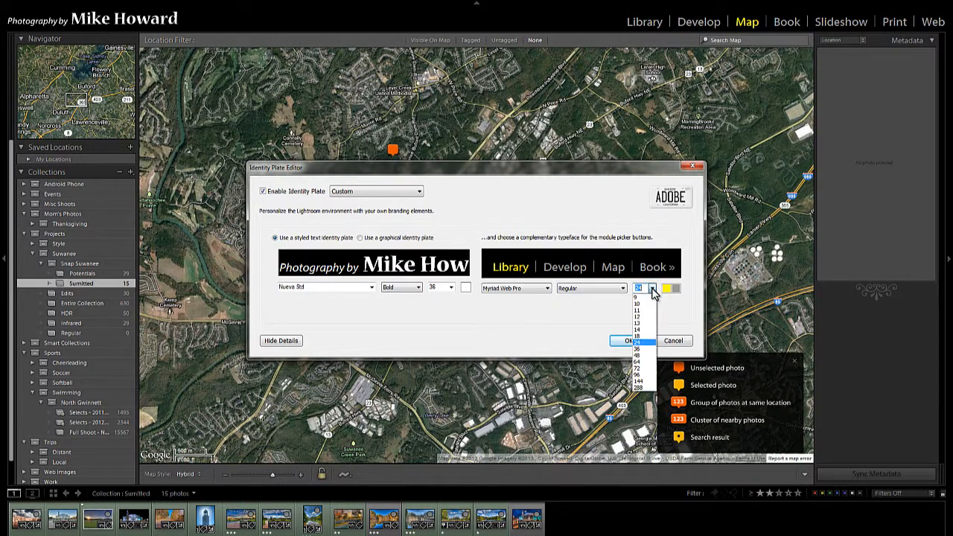
left_click(637, 361)
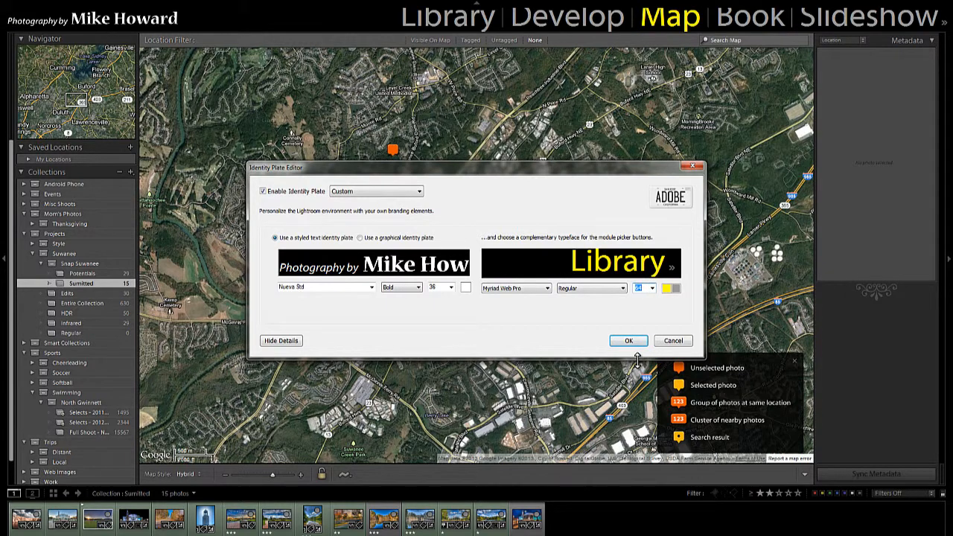
left_click(652, 288)
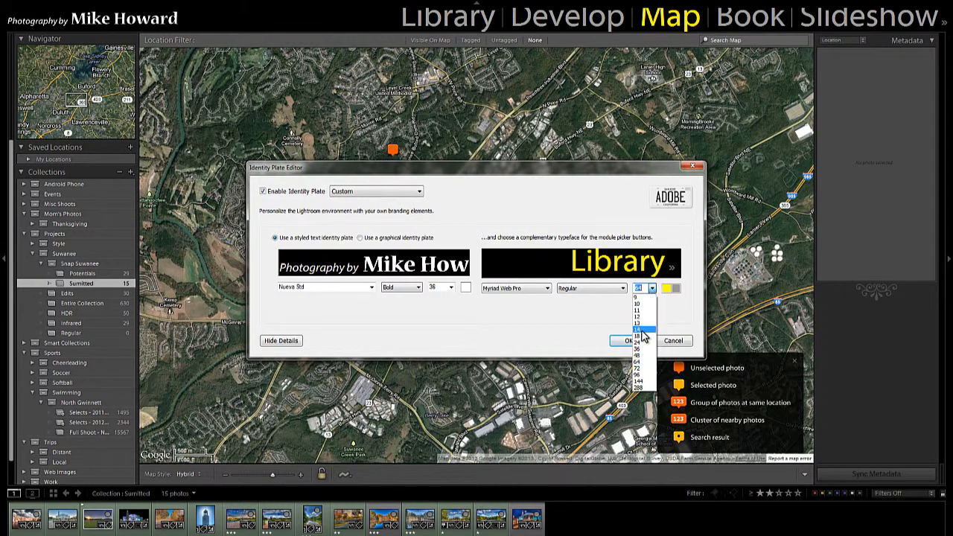
left_click(640, 335)
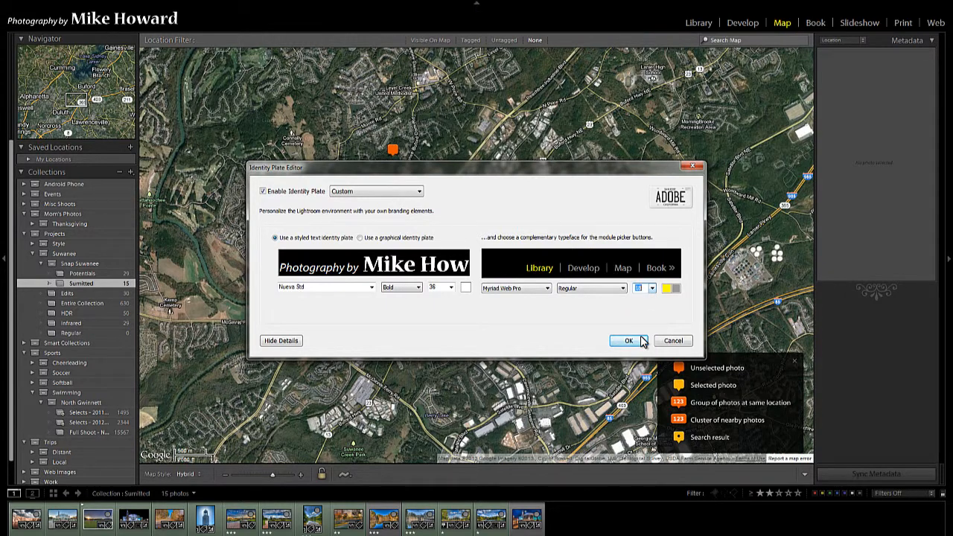
left_click(649, 290)
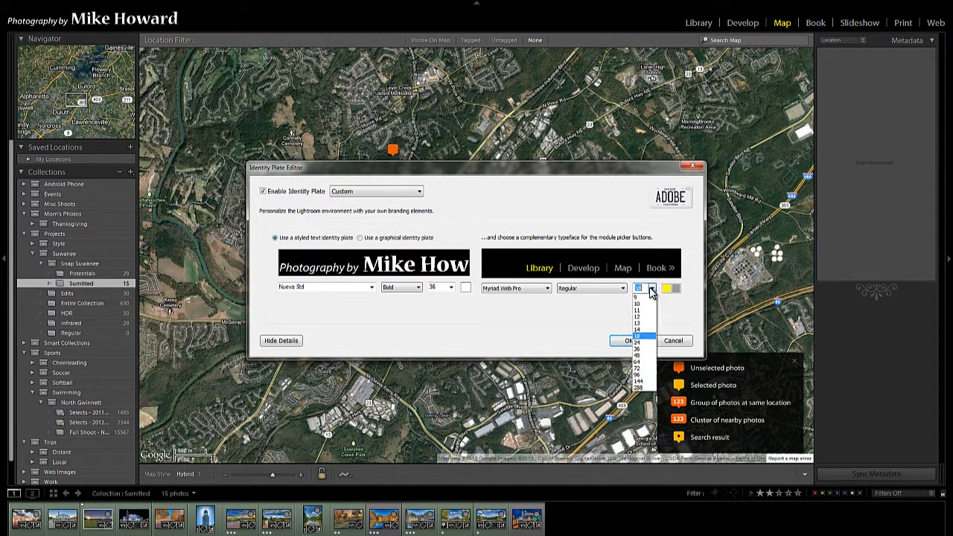
left_click(641, 343)
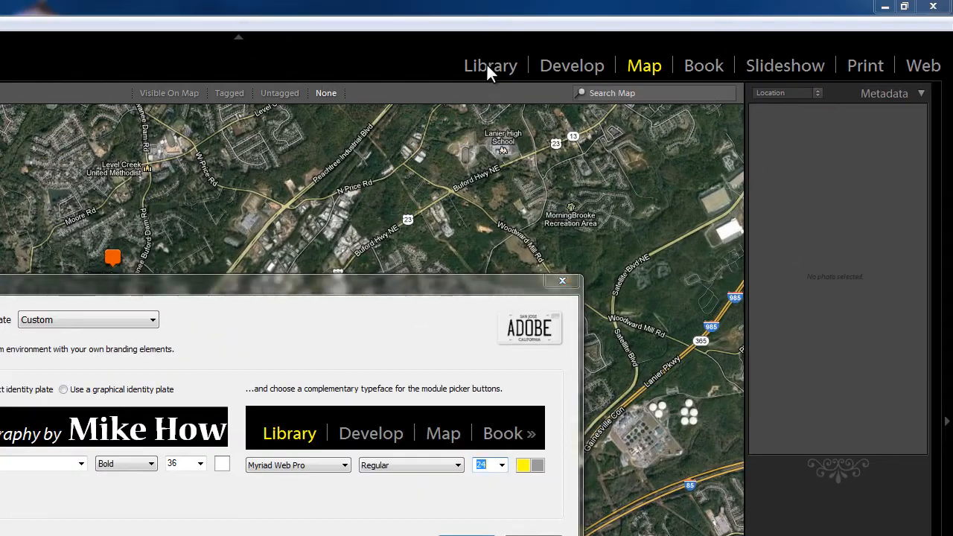
- Preview each module picker button's highlight by selecting Develop, Map, Book and Library in the sample
left_click(359, 433)
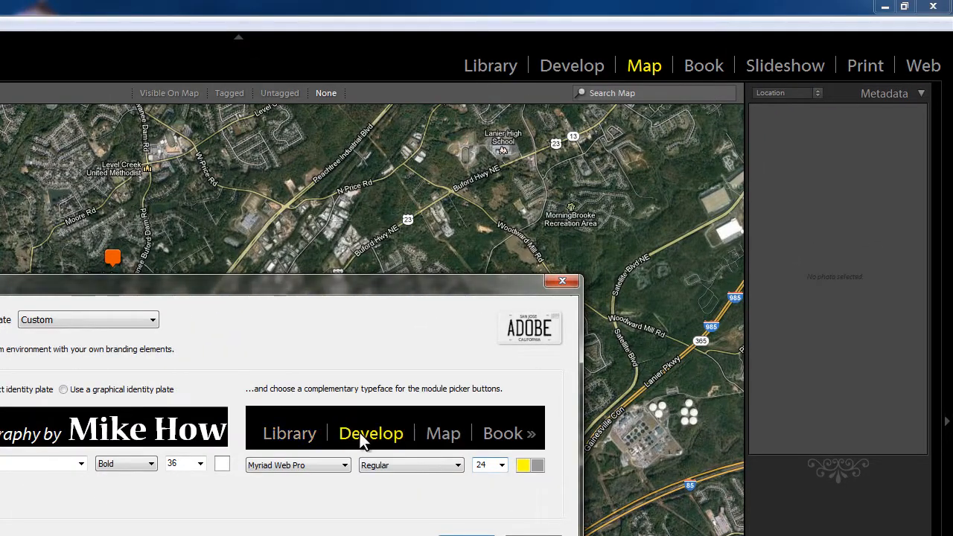
left_click(445, 438)
left_click(511, 436)
left_click(309, 430)
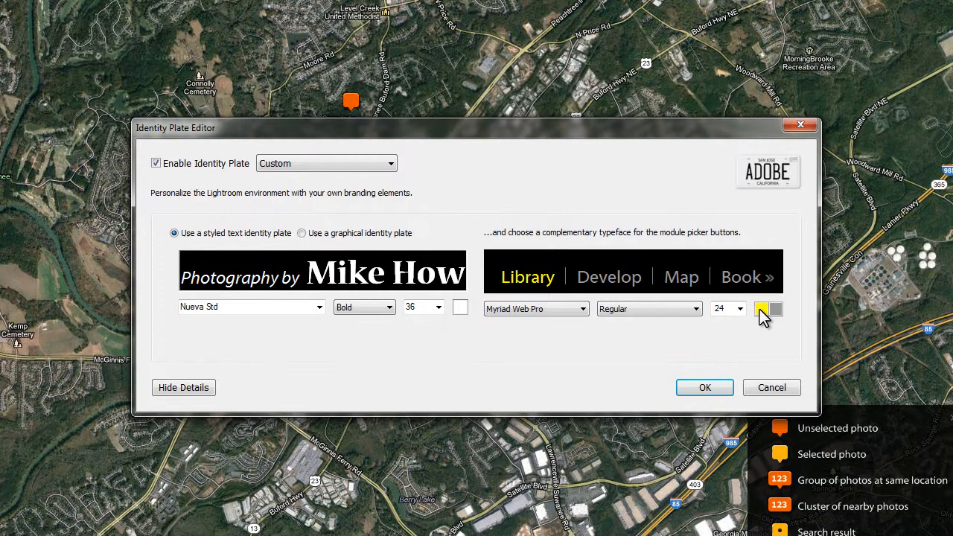
- Try a white active module color before restoring yellow, and open the inactive module color without changing it
left_click(524, 465)
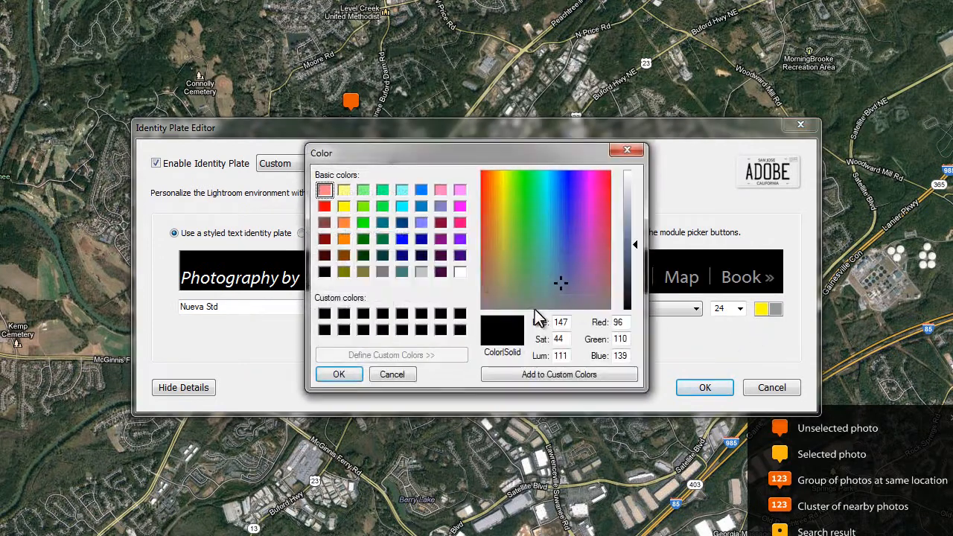
left_click(460, 272)
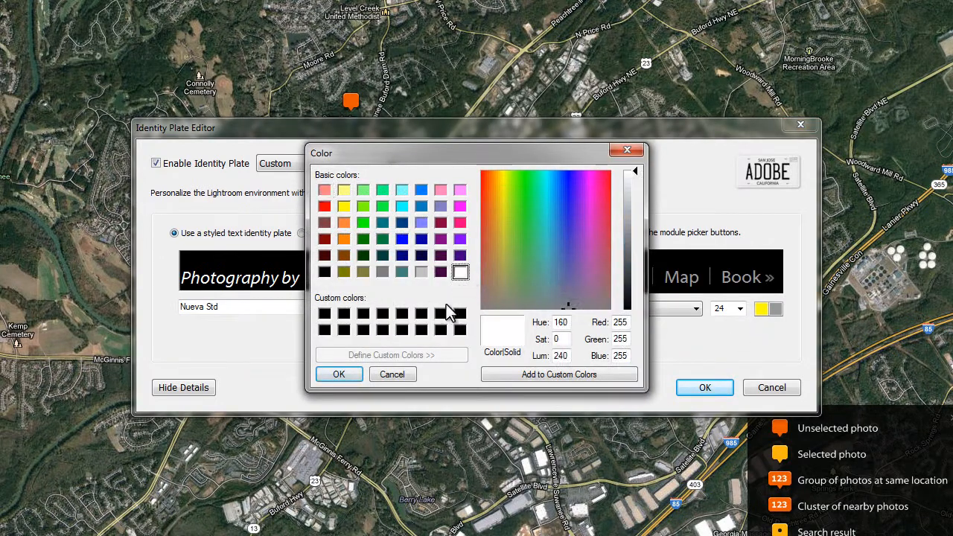
left_click(339, 375)
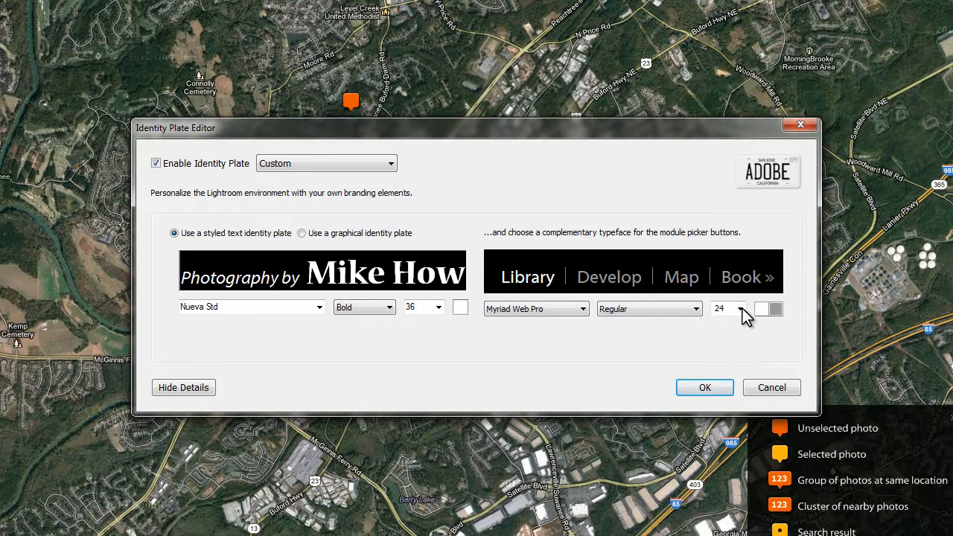
left_click(763, 308)
left_click(342, 207)
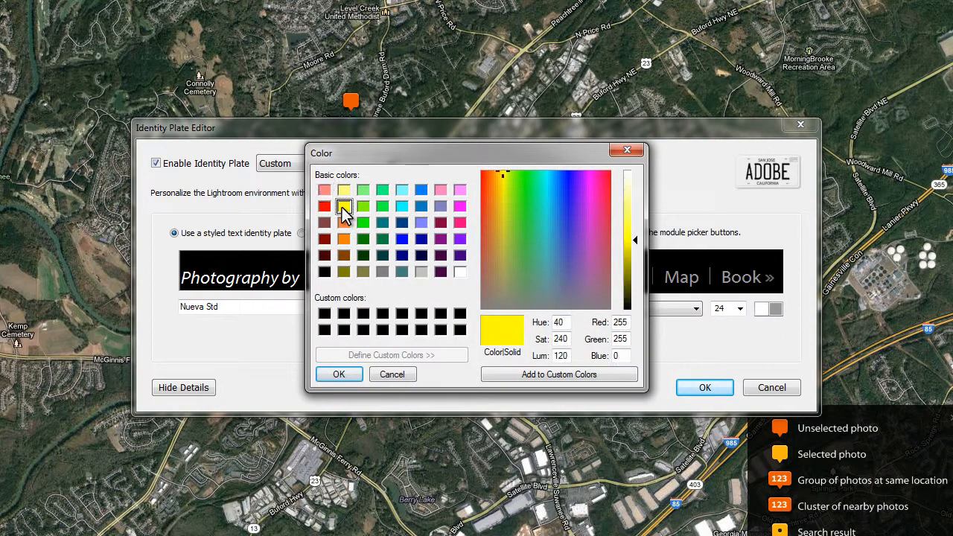
left_click(336, 375)
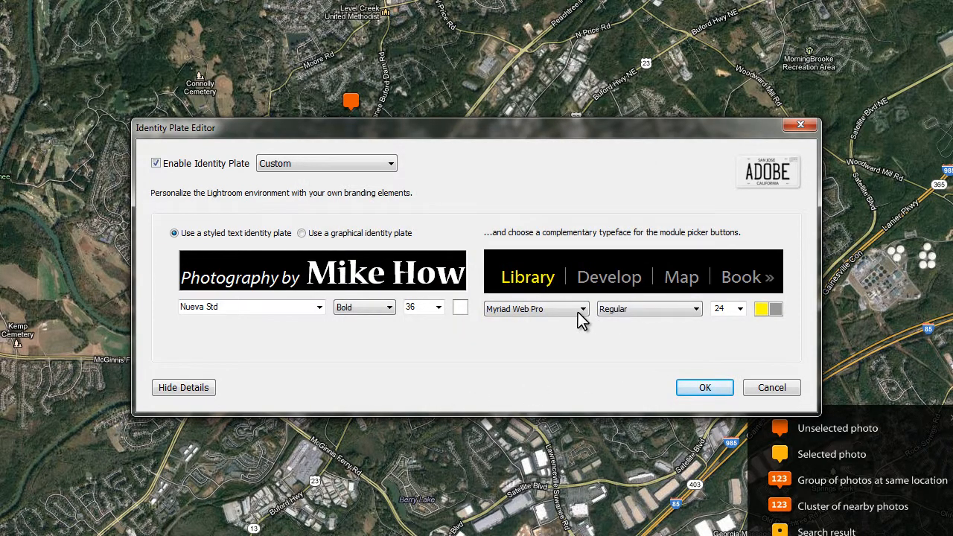
left_click(774, 308)
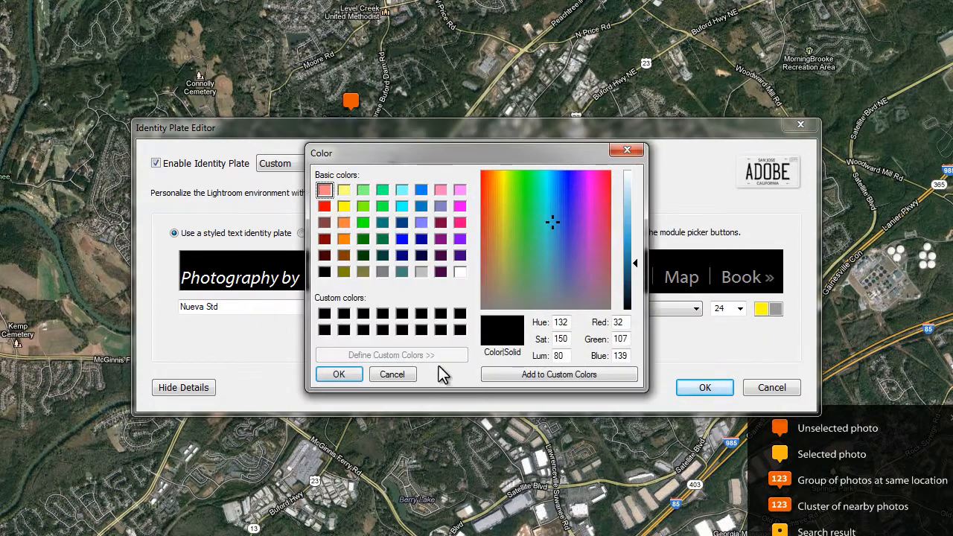
left_click(402, 376)
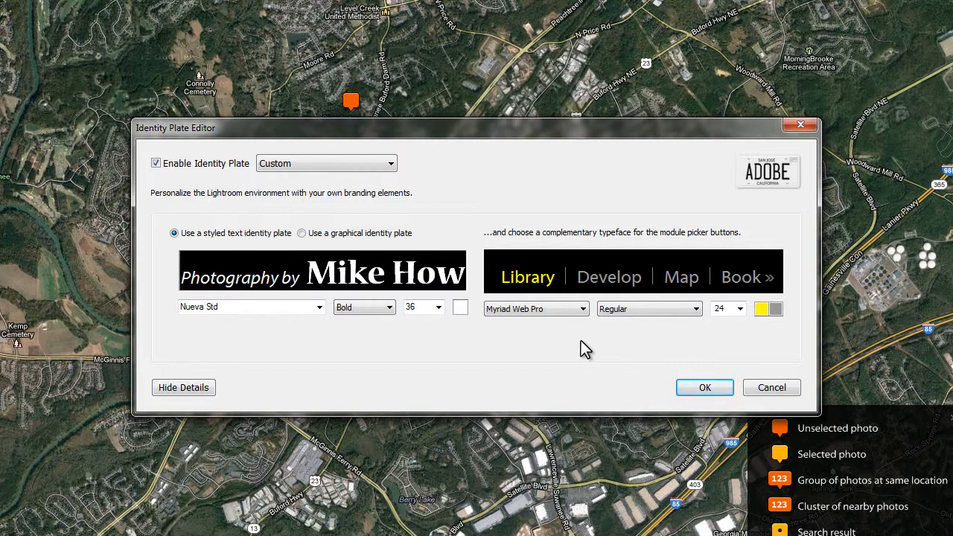
- Switch to a graphical identity plate, clear its image, and load Lightroom ID Plate6.png from the Art Work folder
left_click(314, 237)
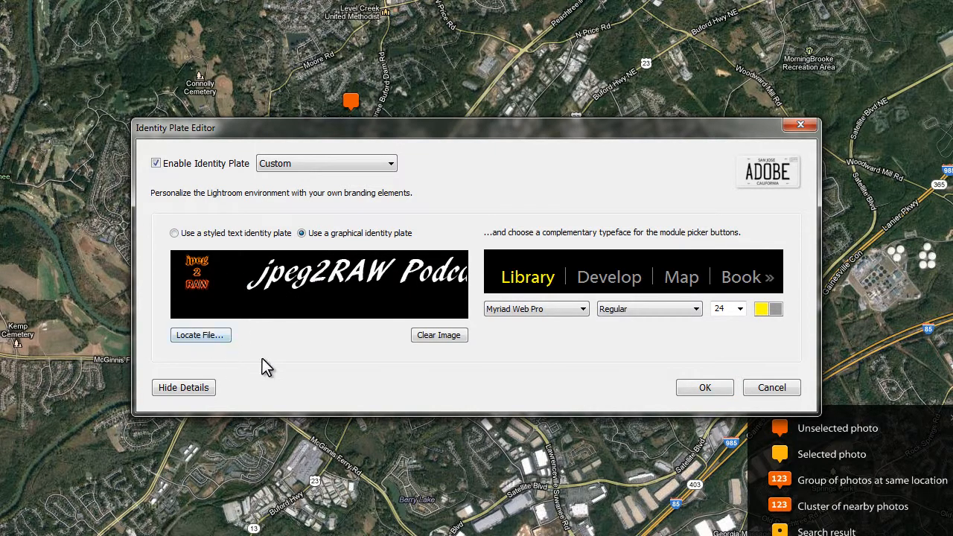
left_click(441, 336)
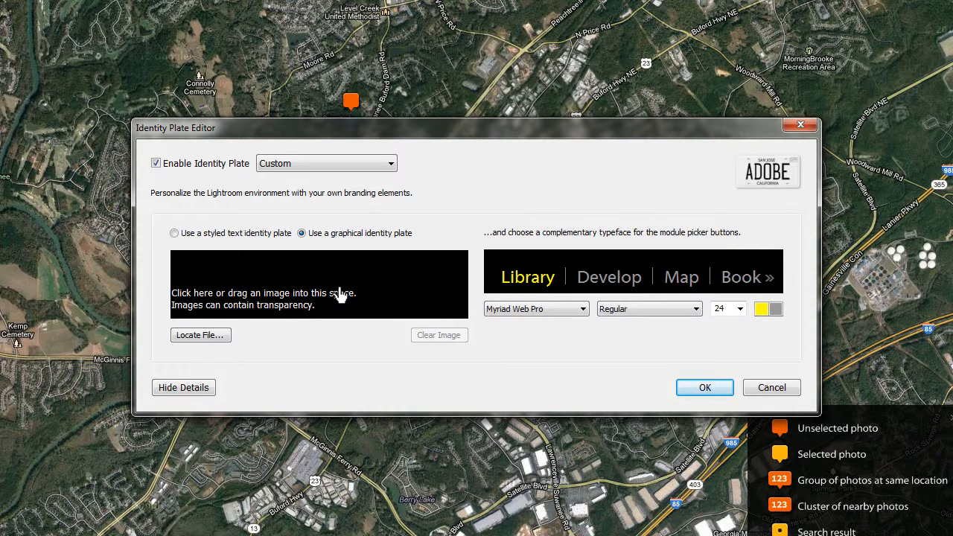
left_click(200, 335)
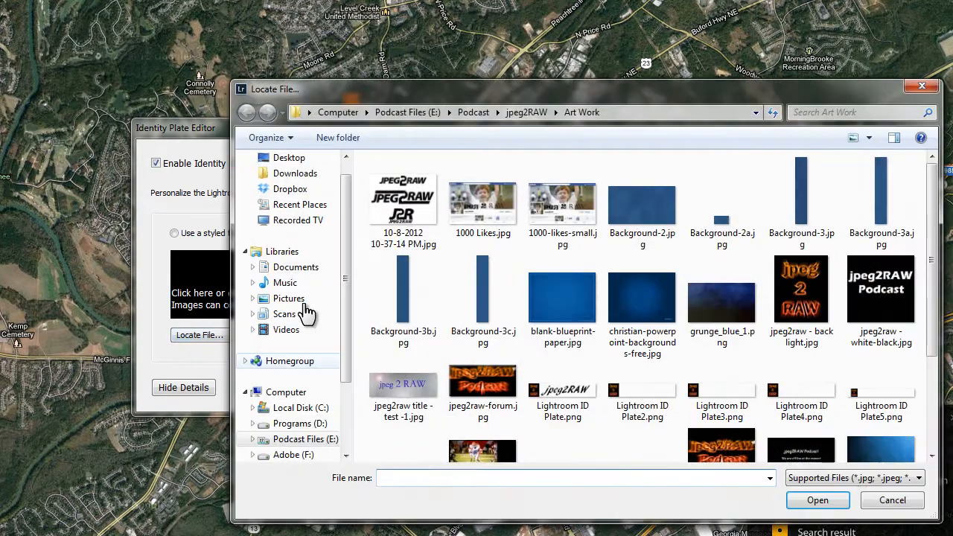
left_click_drag(938, 217, 935, 249)
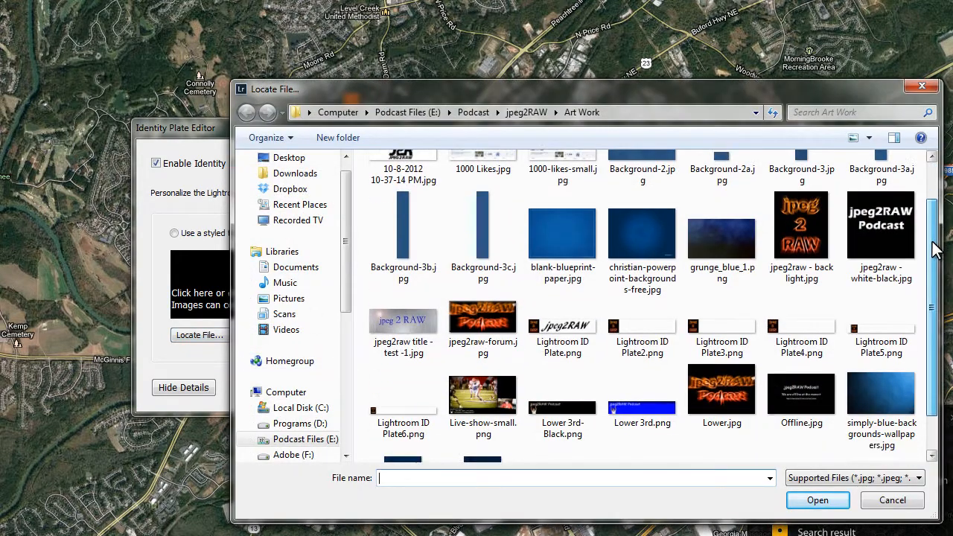
left_click(395, 406)
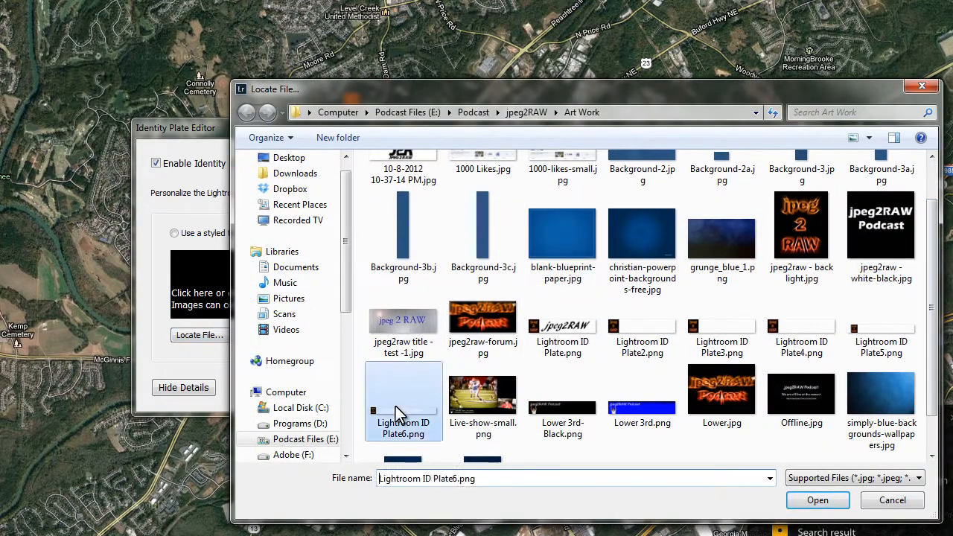
left_click(817, 501)
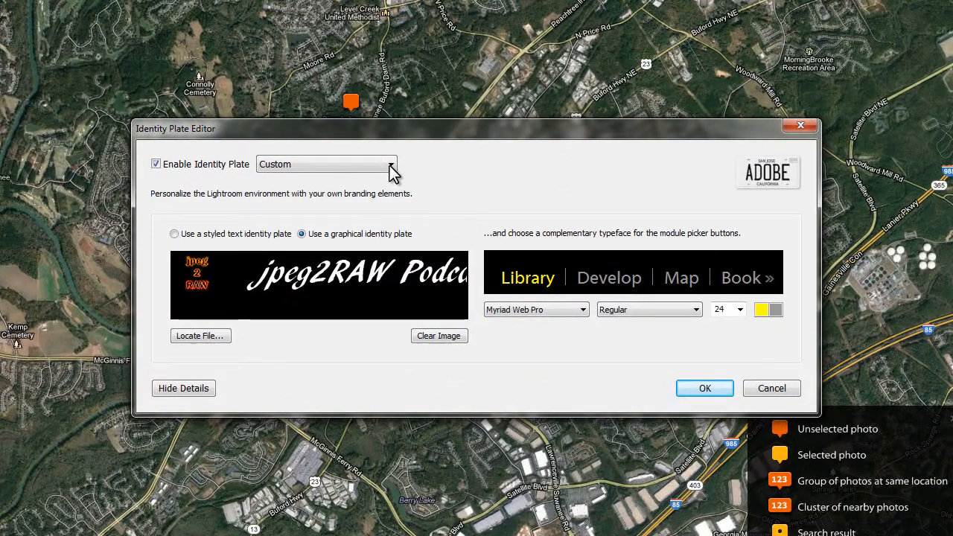
- Apply the graphical identity plate and close the Identity Plate Editor
left_click(391, 165)
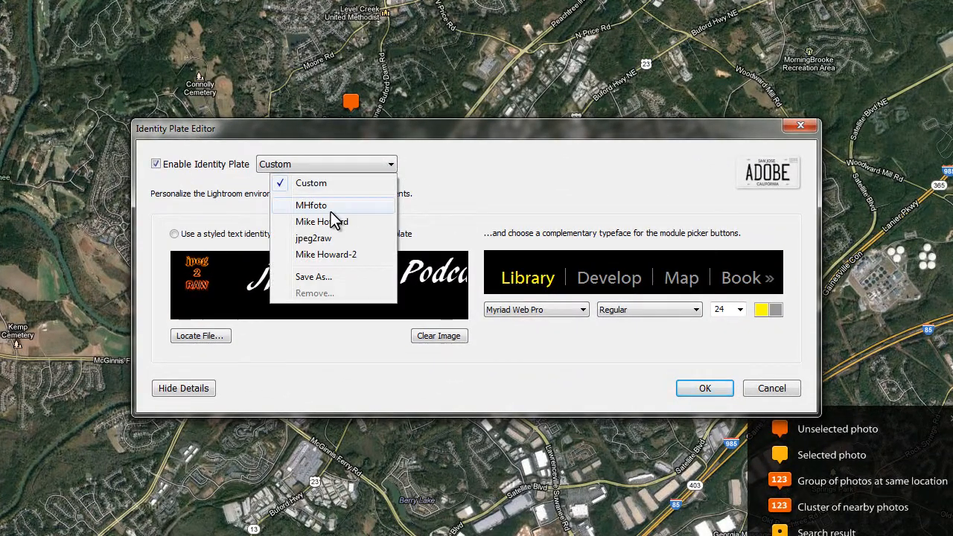
left_click(480, 194)
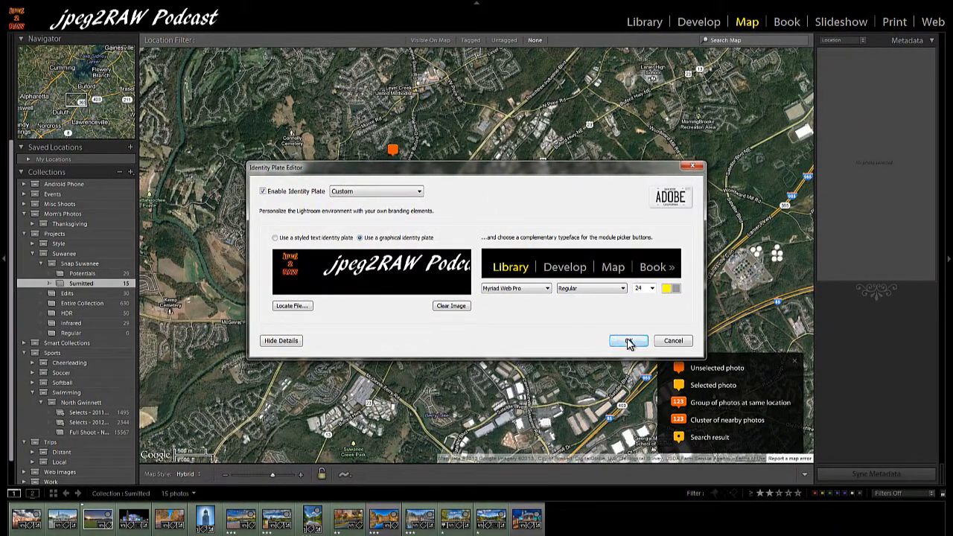
left_click(631, 343)
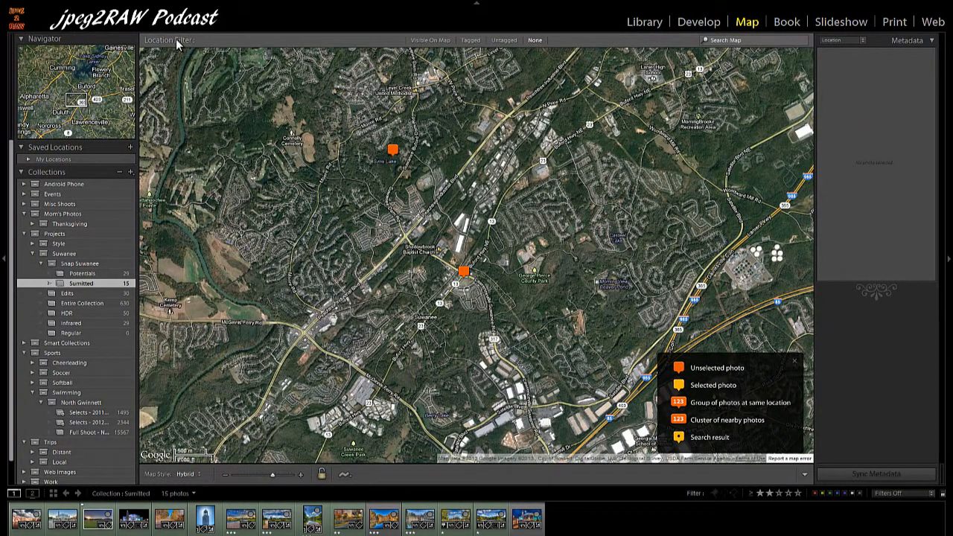